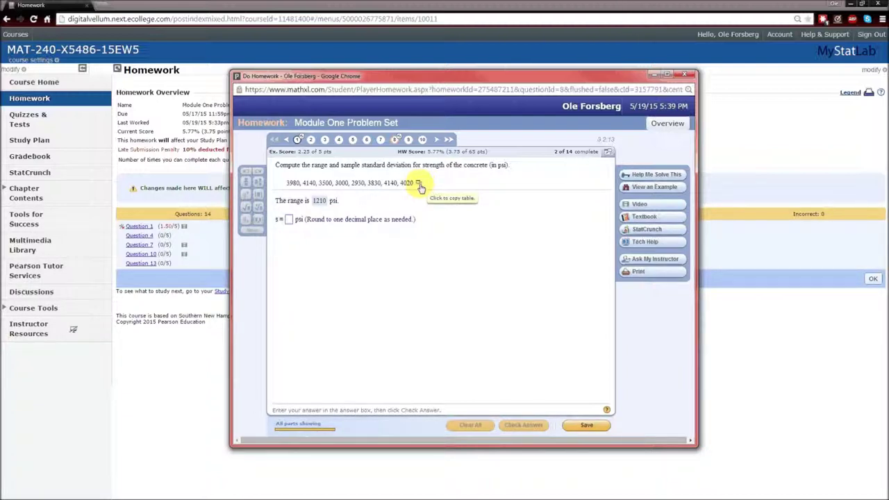
- Send the problem's concrete strength values to StatCrunch and move its window over the homework
left_click(419, 184)
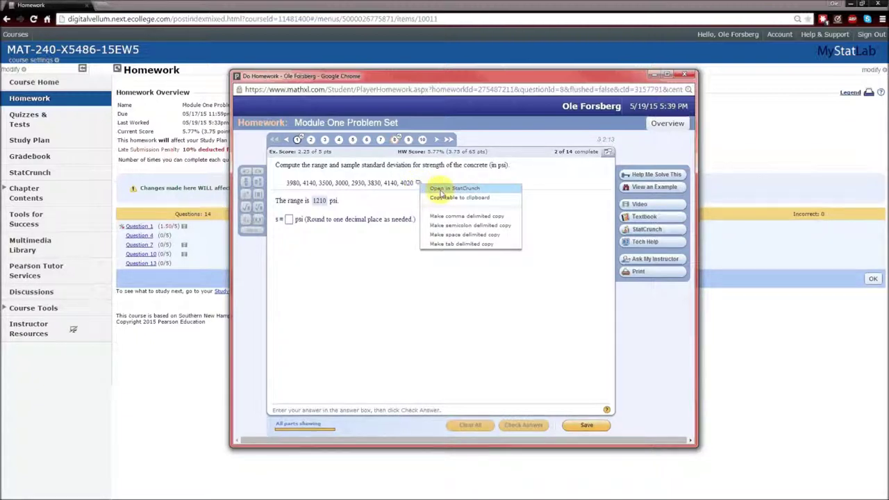
left_click(440, 190)
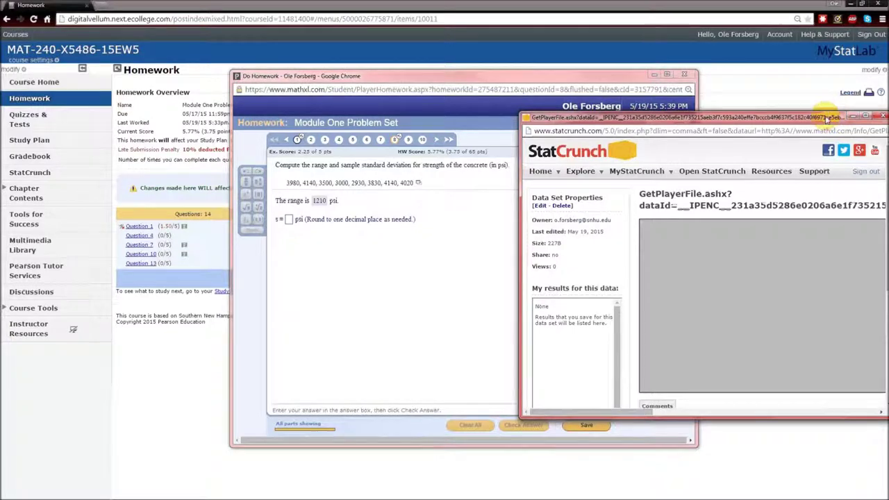
left_click_drag(779, 122, 628, 61)
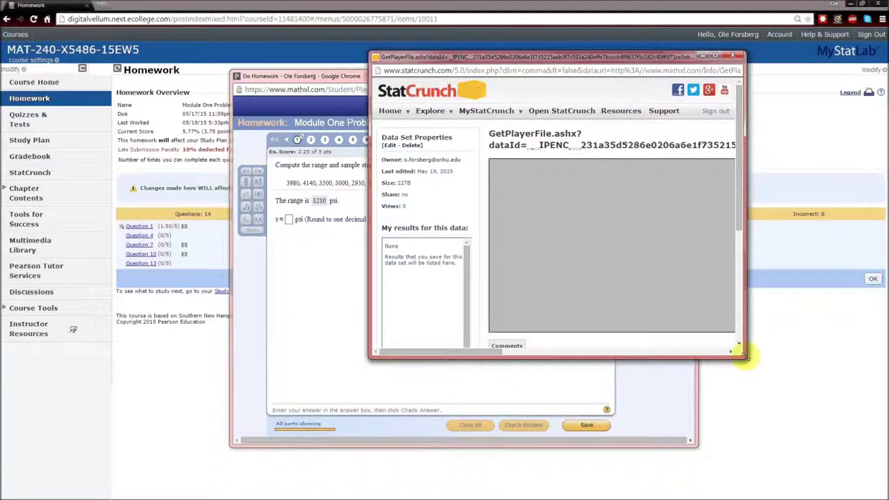
- Enlarge the StatCrunch window and open the data set in the newer StatCrunch app
left_click_drag(743, 355, 861, 369)
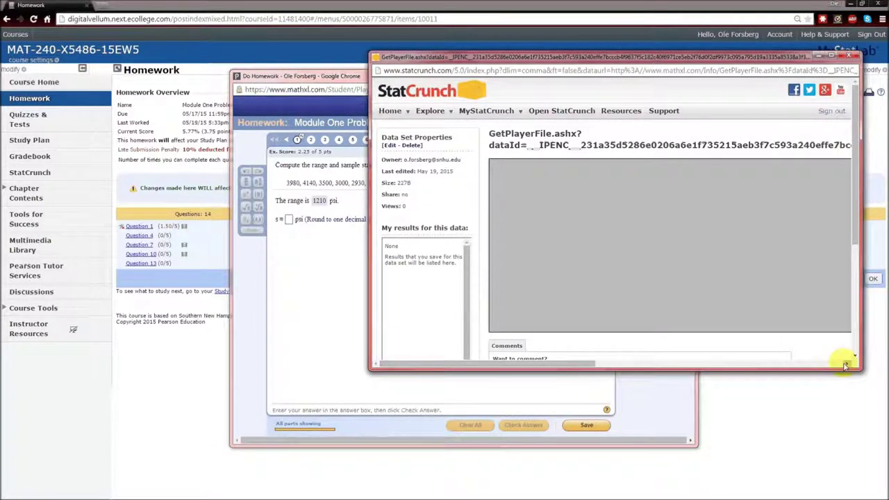
left_click_drag(368, 238, 244, 233)
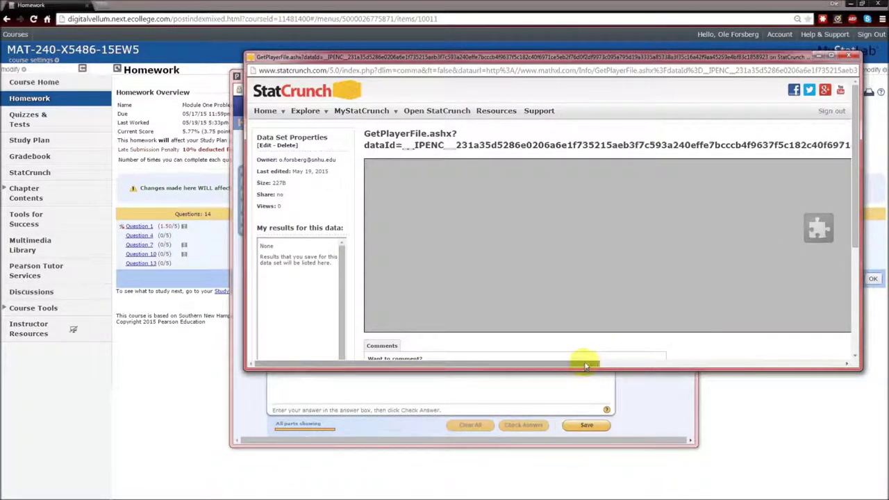
left_click_drag(588, 363, 742, 357)
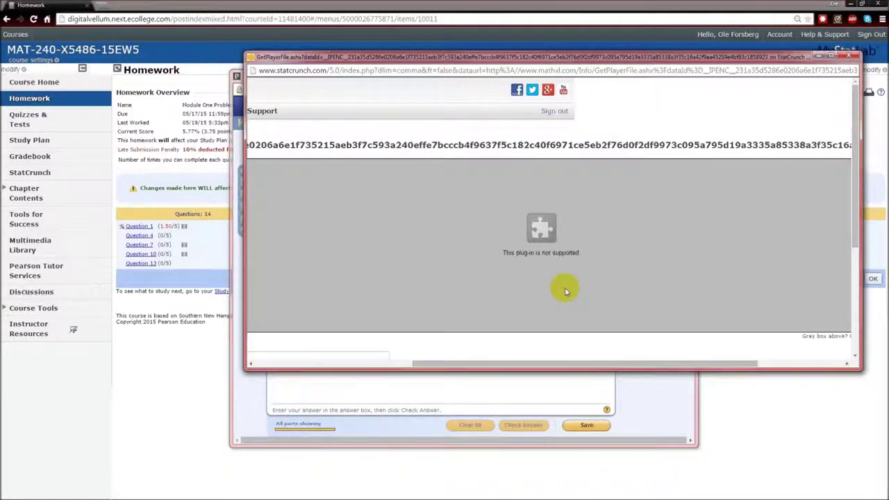
left_click_drag(482, 363, 306, 365)
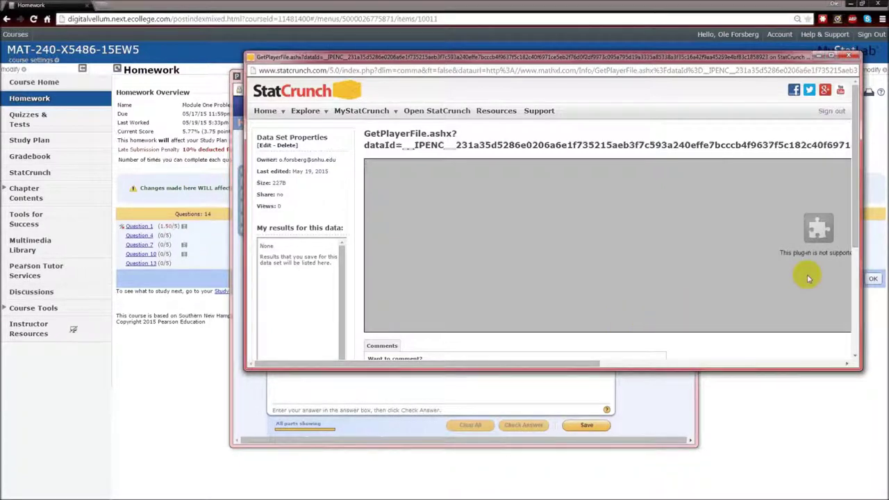
left_click_drag(567, 361, 744, 360)
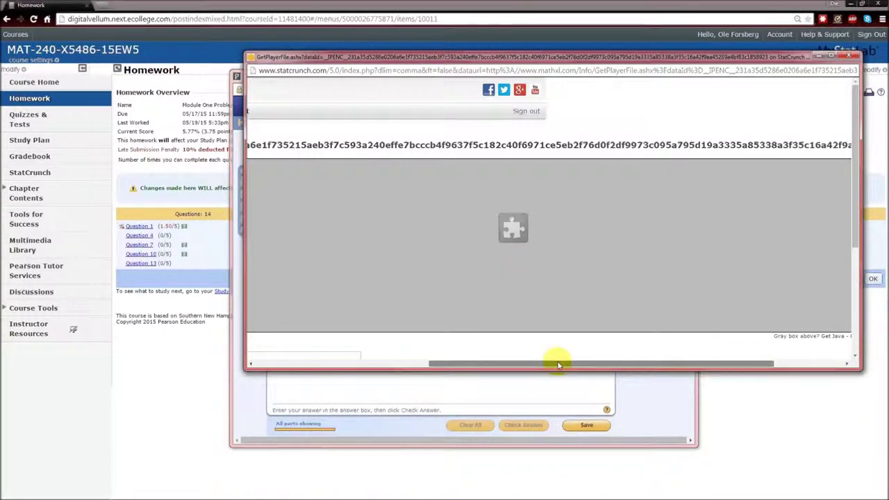
left_click_drag(558, 365, 462, 353)
left_click_drag(517, 366, 356, 352)
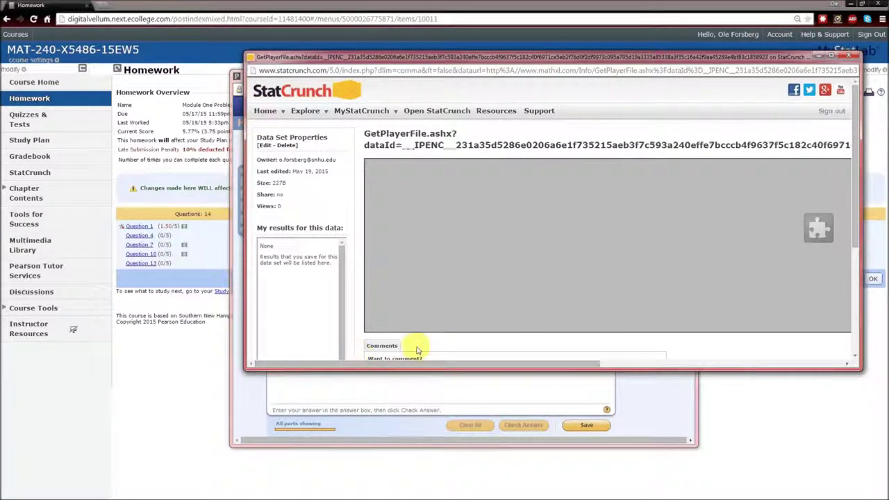
scroll(486, 180, "down", 3)
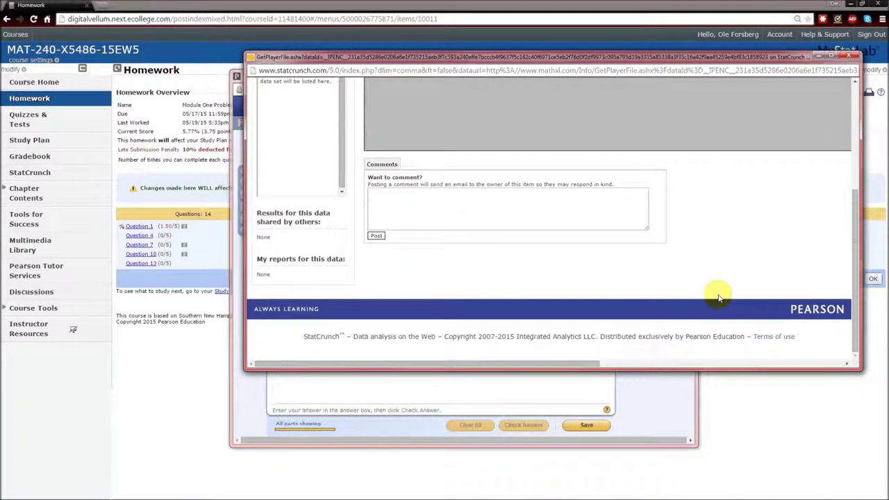
left_click_drag(511, 362, 794, 359)
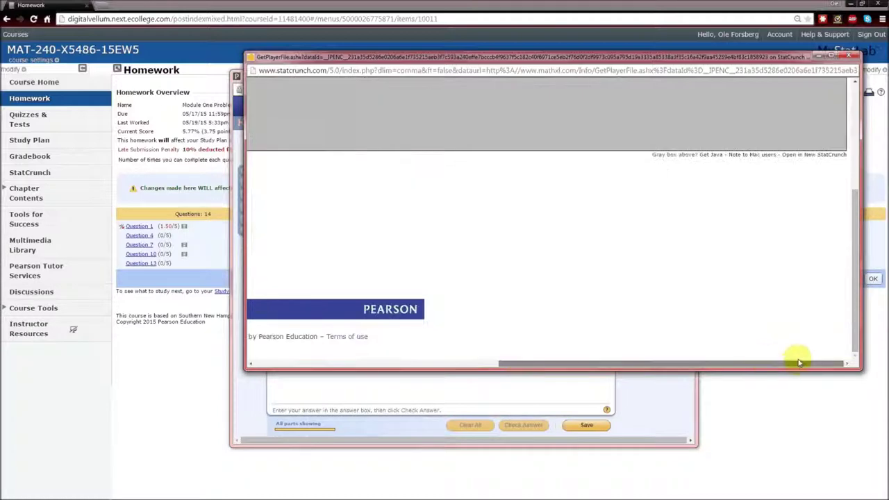
left_click(813, 156)
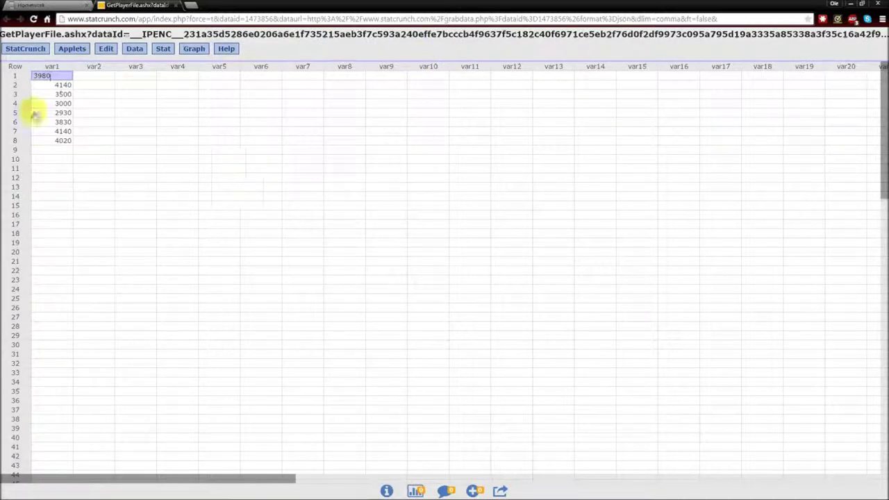
- Shrink the browser window and clear the var1 values in rows 1 and 2, including 4140
key("super+Down")
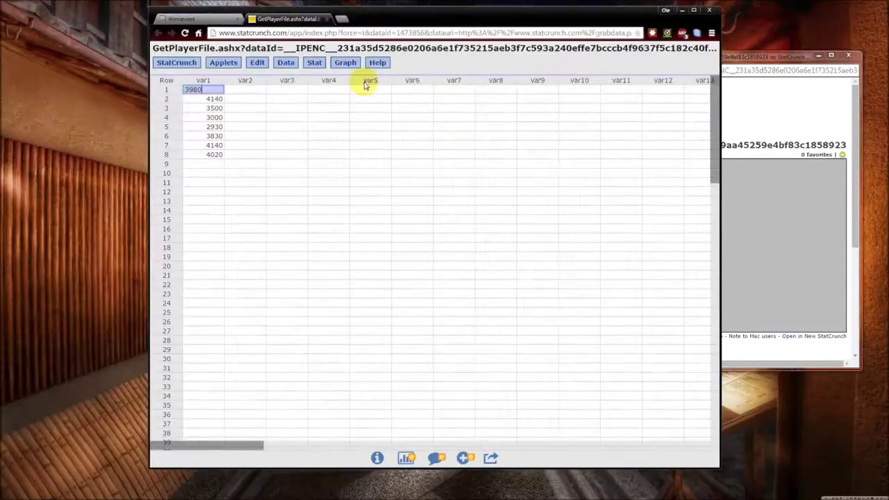
left_click_drag(208, 166, 205, 90)
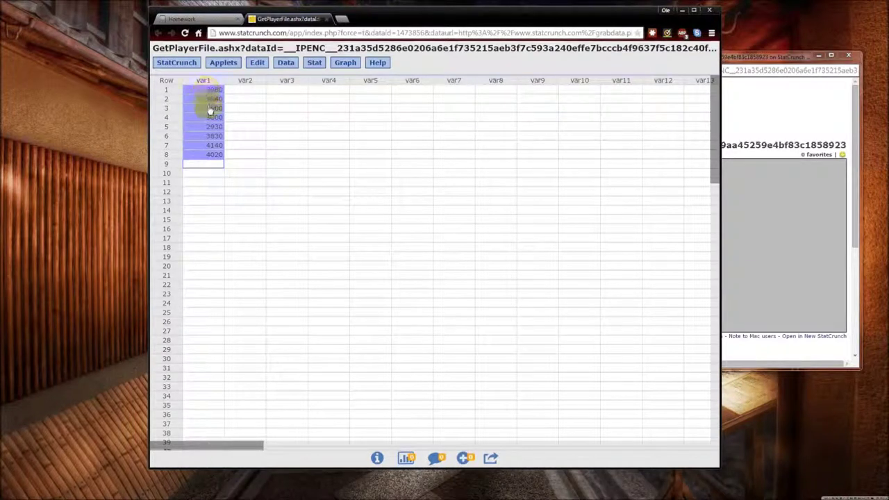
type("3960")
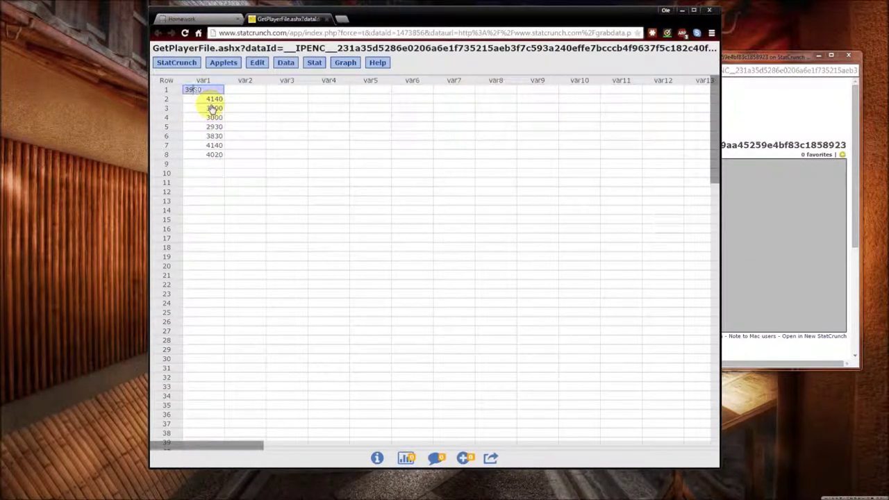
key("BackSpace")
key("BackSpace")
key("Tab")
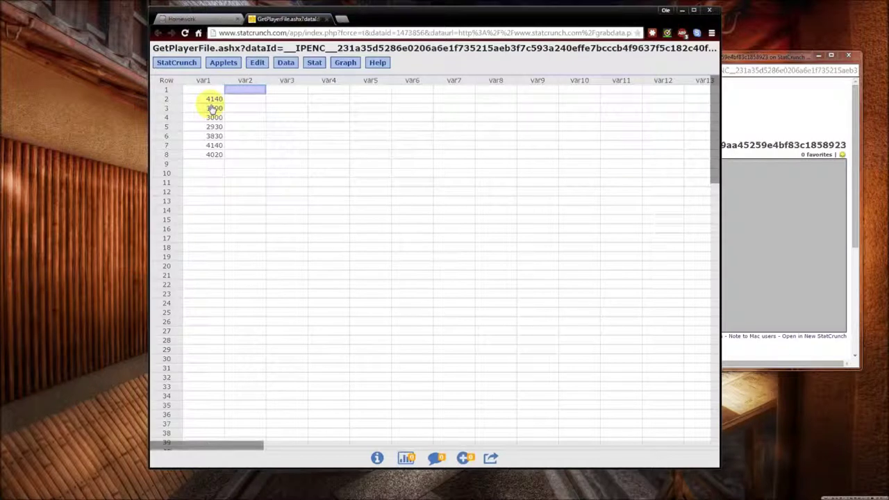
key("Return")
key("BackSpace")
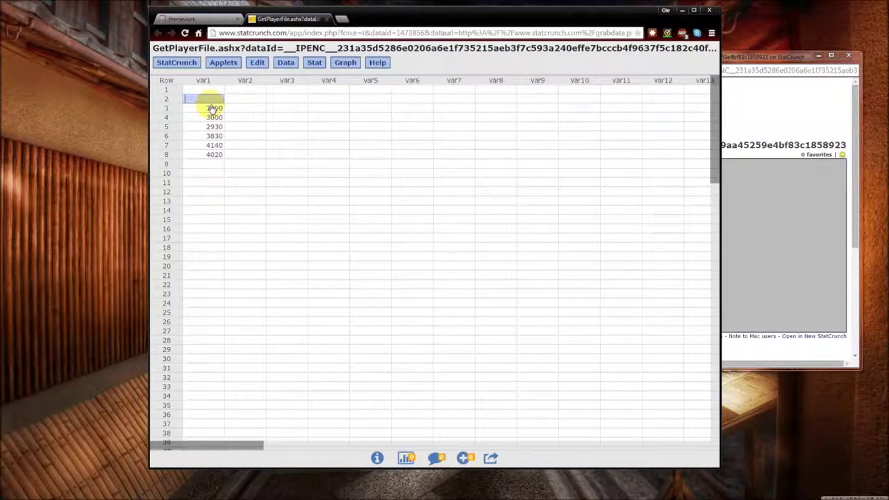
key("Return")
- Clear the remaining var1 values in rows 3 through 8, including 4020
type("3")
key("BackSpace")
key("Return")
type("3")
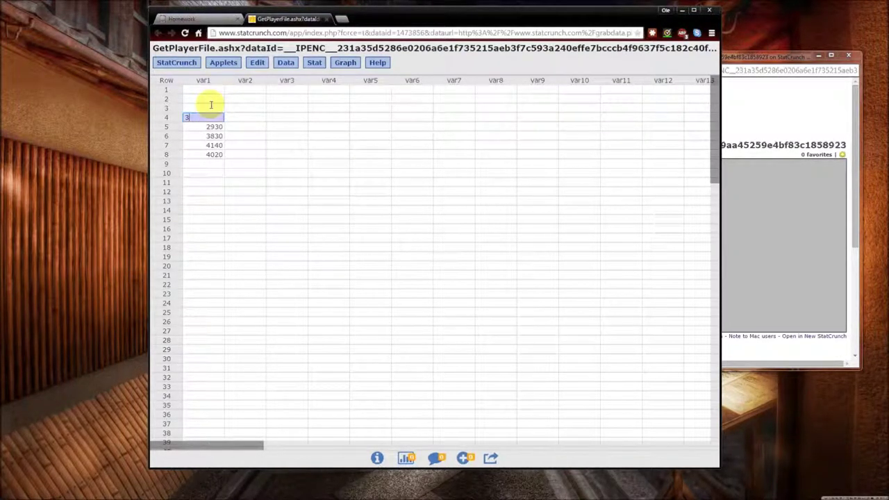
key("BackSpace")
key("Return")
type("29")
key("BackSpace")
key("BackSpace")
key("Return")
type("383")
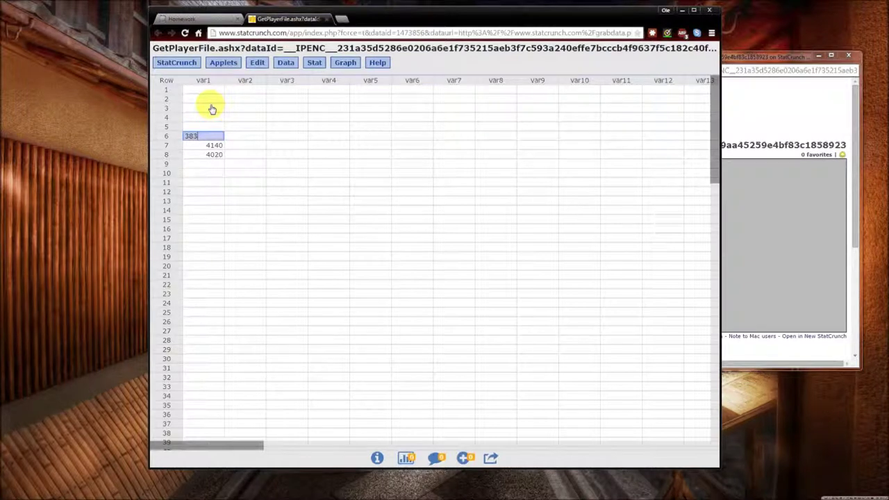
key("BackSpace")
key("BackSpace")
key("BackSpace")
key("Return")
type("414")
key("BackSpace")
key("BackSpace")
key("BackSpace")
key("Return")
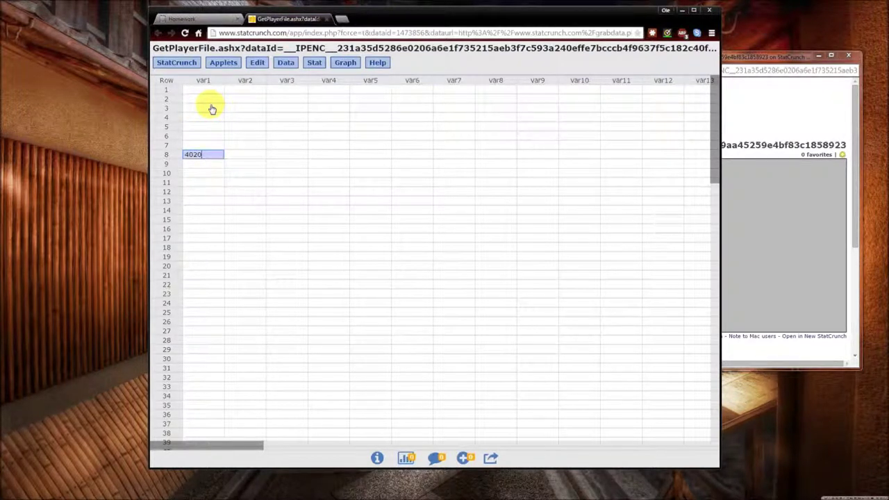
key("BackSpace")
key("BackSpace")
key("BackSpace")
key("BackSpace")
left_click(208, 91)
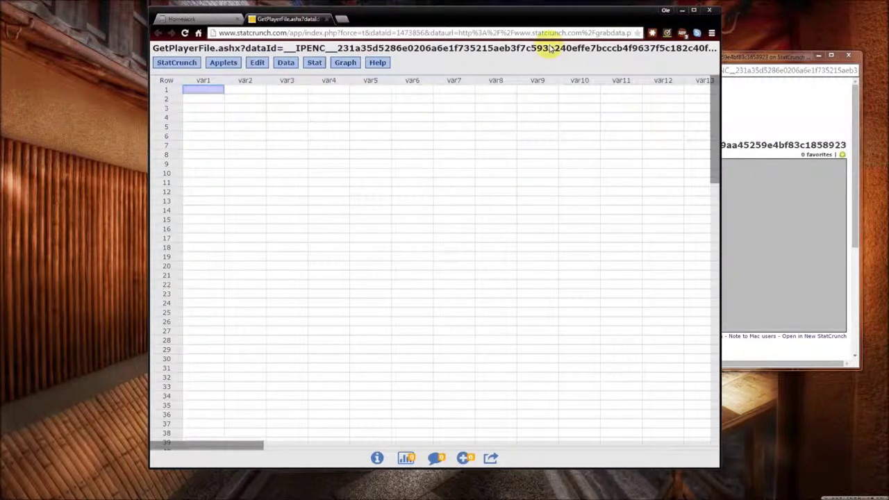
- Check the data set web page, then bring the empty data table back to the front
left_click(763, 56)
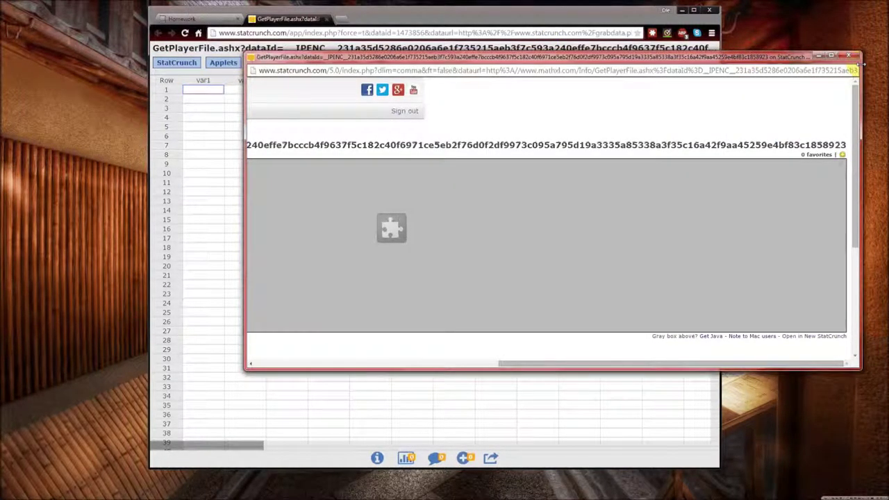
left_click(426, 362)
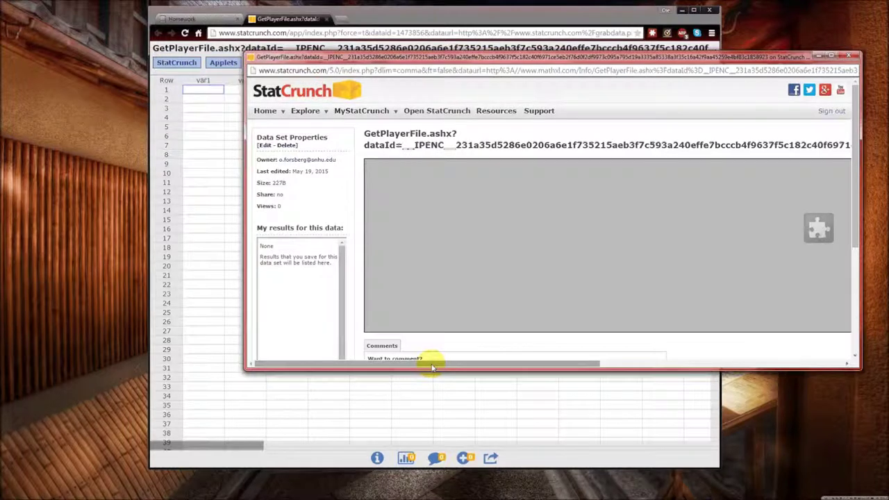
left_click(340, 45)
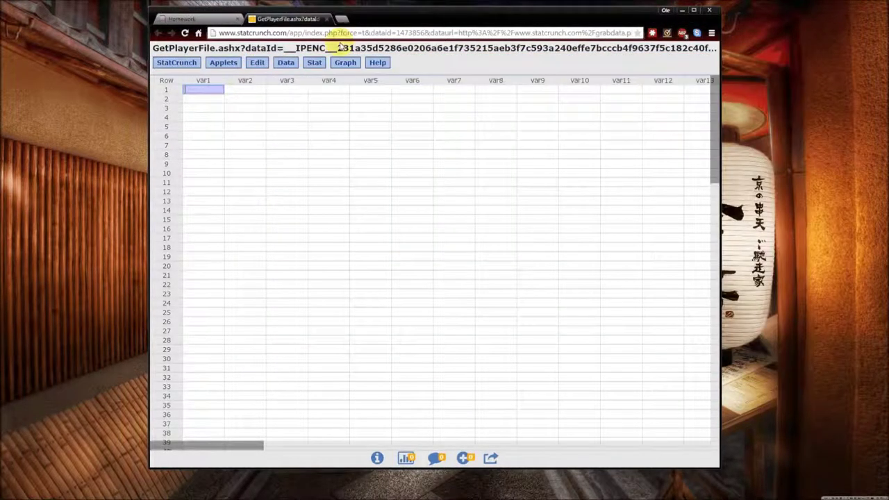
- Copy the homework's eight concrete strength values to the clipboard, then return to StatCrunch
key("alt+Tab")
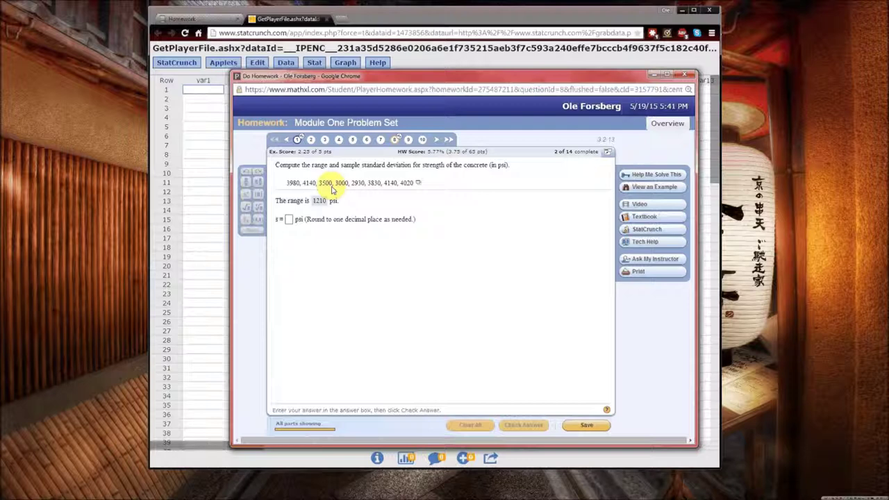
left_click(417, 184)
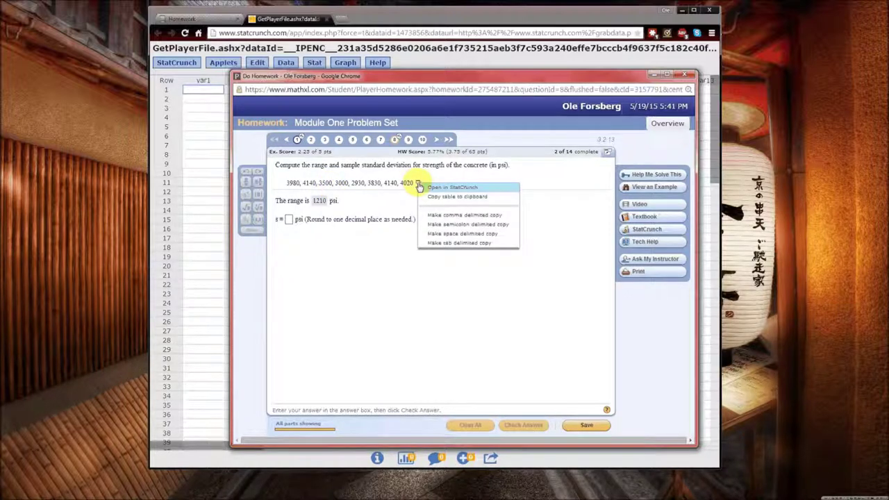
left_click(489, 201)
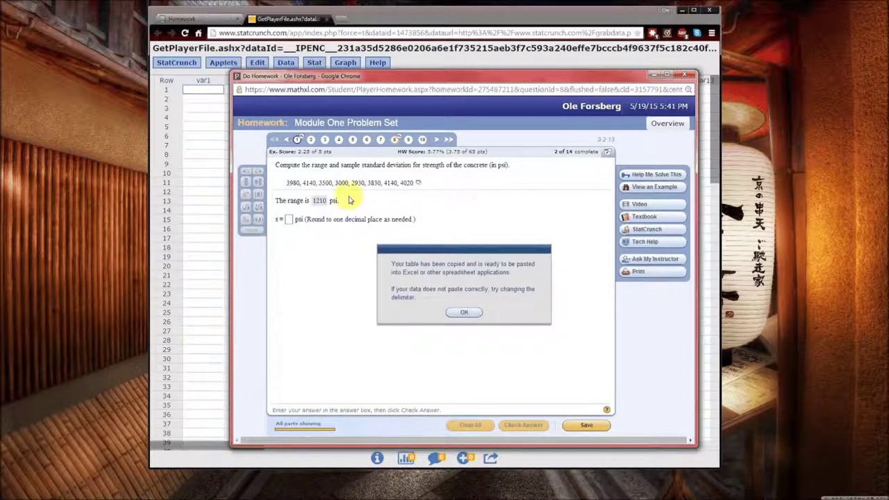
left_click(458, 314)
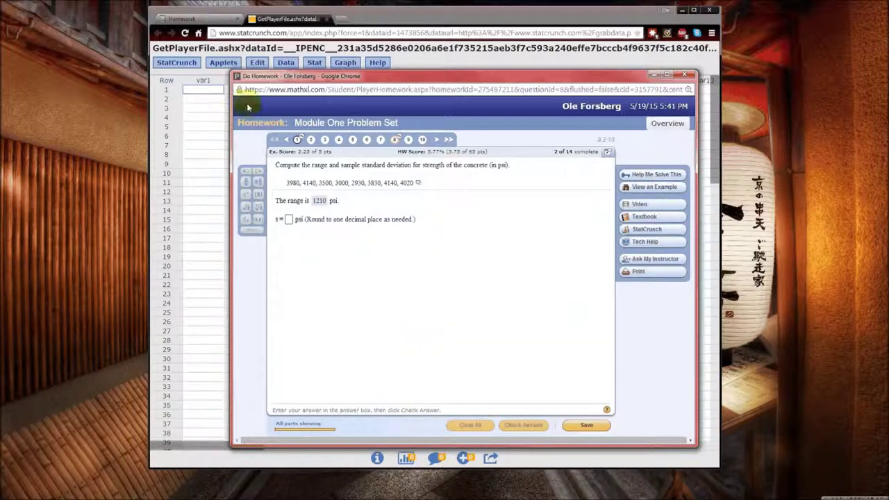
left_click(213, 88)
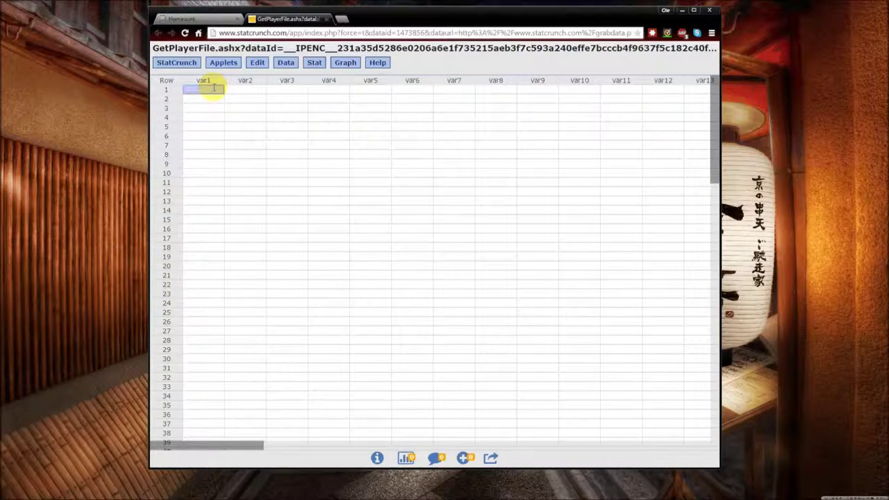
- Paste the eight concrete strength values into var1
key("ctrl+v")
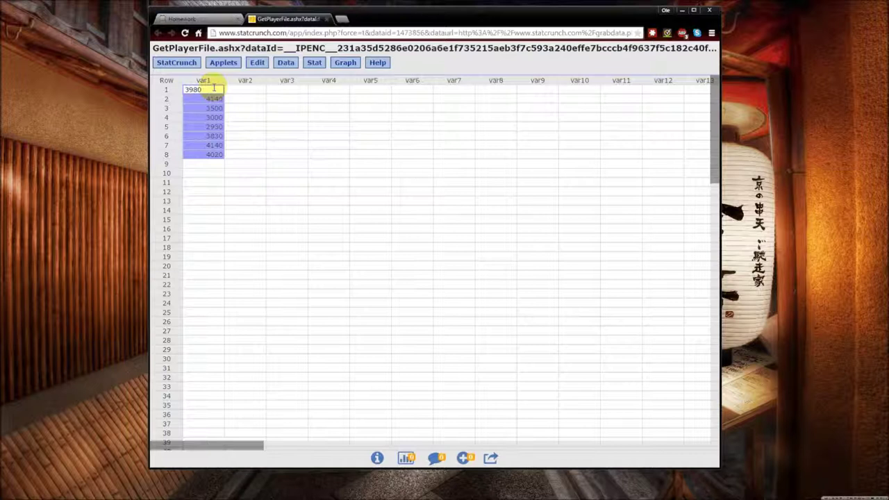
left_click(214, 88)
left_click(202, 164)
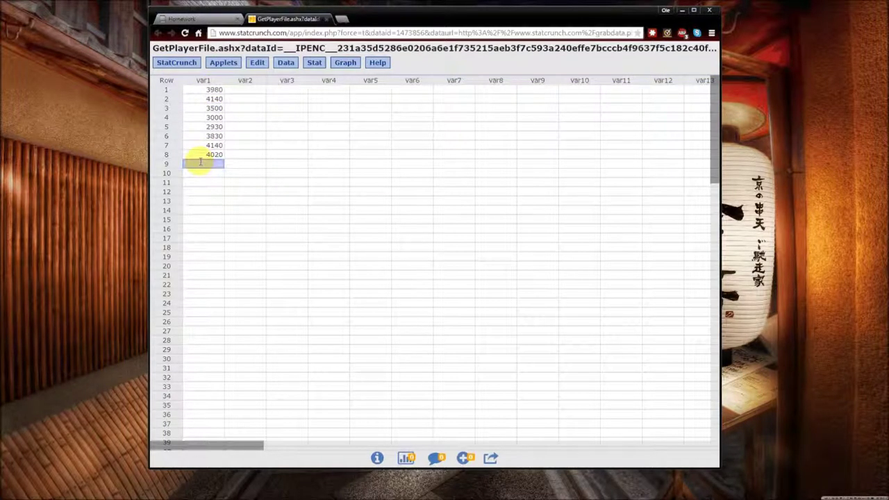
- Rename the var1 column to psi and switch back to the homework problem
left_click(217, 81)
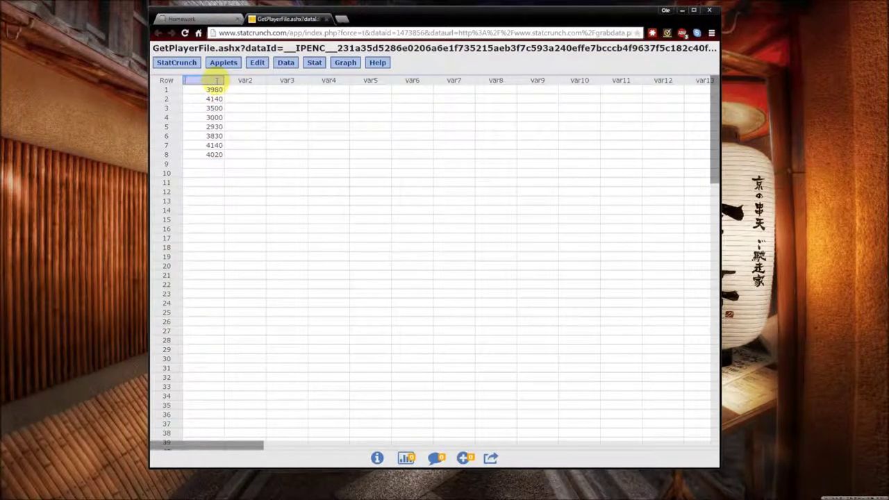
type("psi")
key("Return")
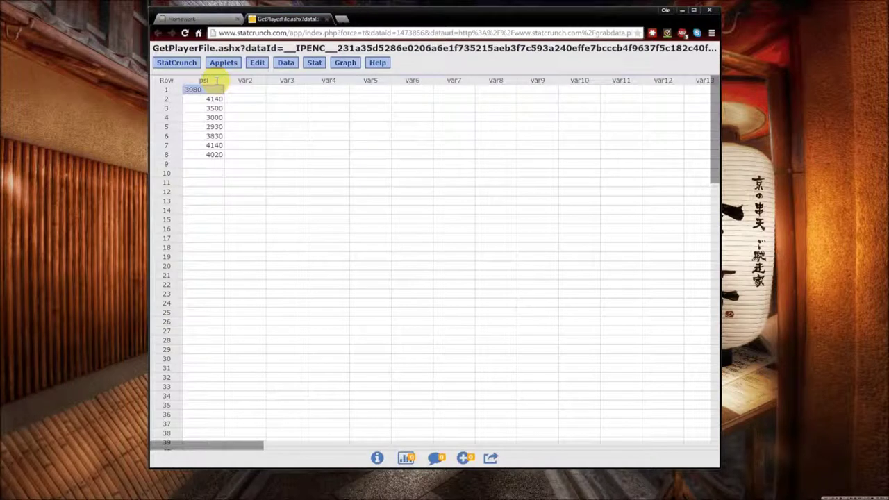
left_click(201, 165)
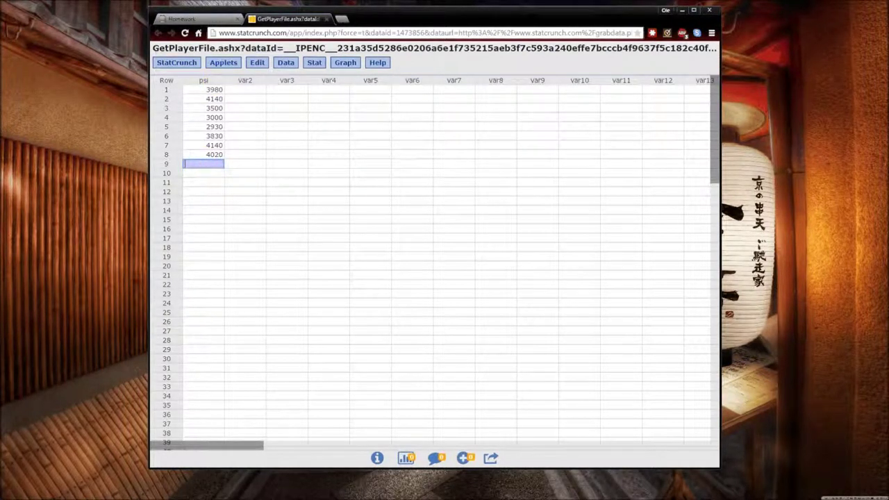
key("alt+Tab")
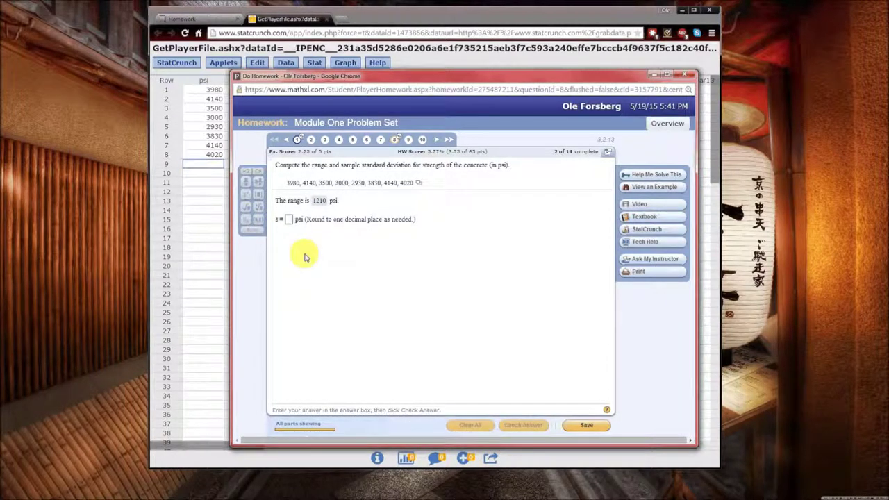
- Bring the StatCrunch psi table forward and open the Stat menu
left_click(192, 164)
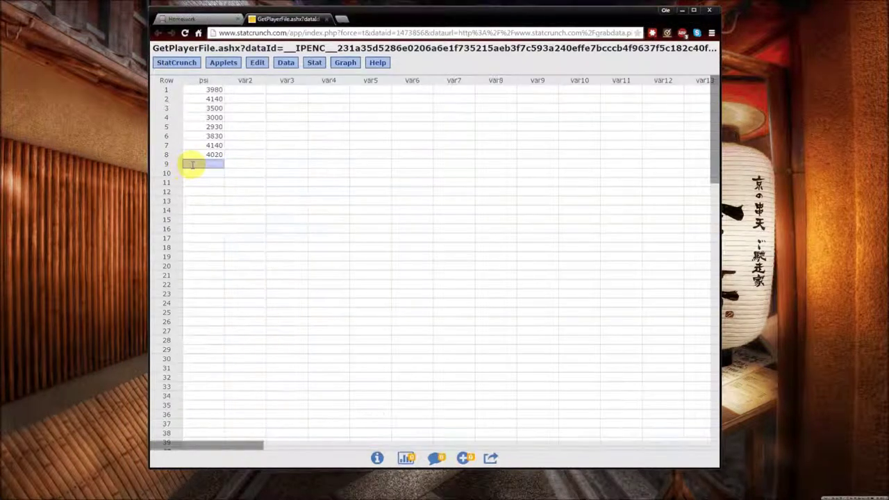
left_click(317, 65)
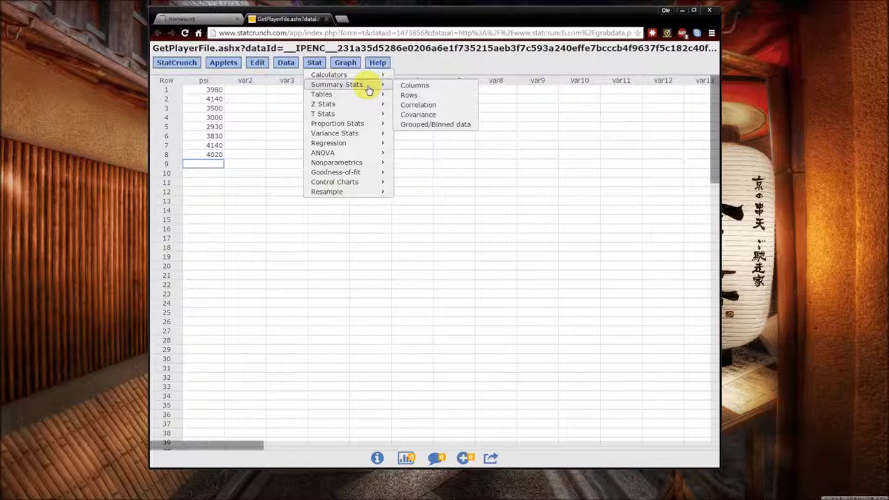
- Compute column summary stats for psi with all statistics, giving standard deviation 493.86956
left_click(433, 86)
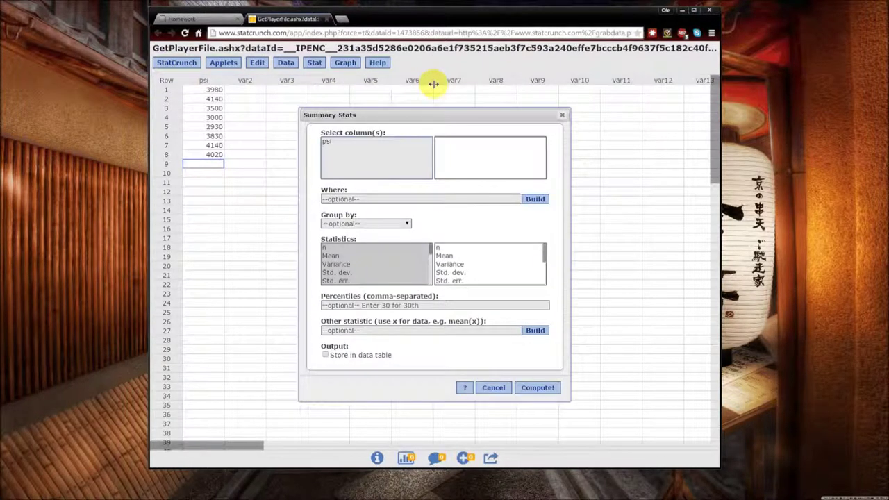
left_click(326, 143)
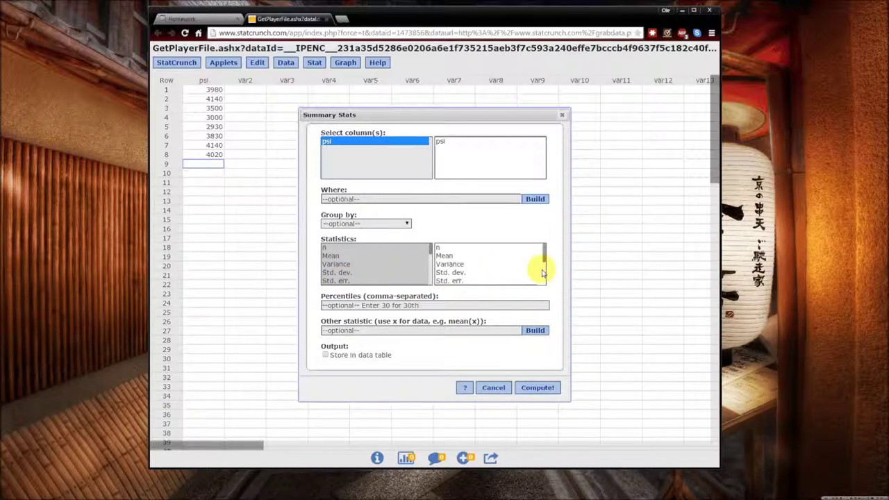
left_click_drag(542, 273, 425, 257)
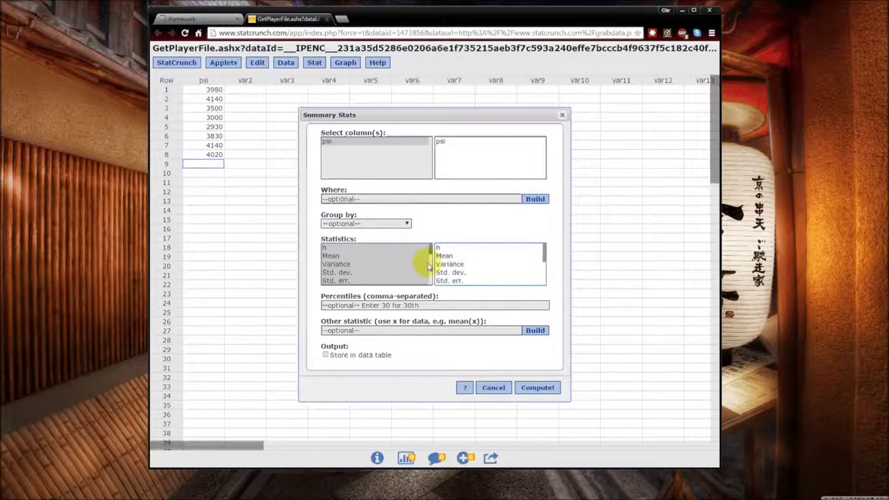
key("ctrl+a")
mouse_move(432, 252)
left_mouse_down()
mouse_move(429, 277)
mouse_move(423, 253)
left_mouse_up()
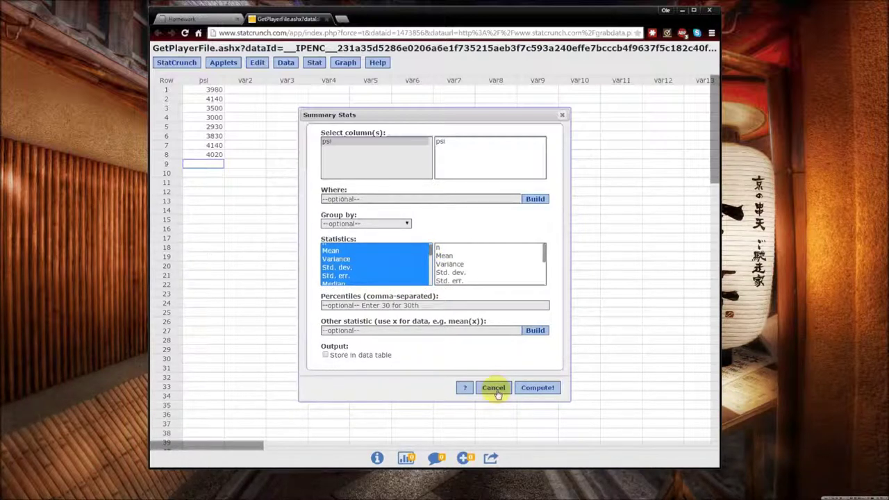
left_click(549, 392)
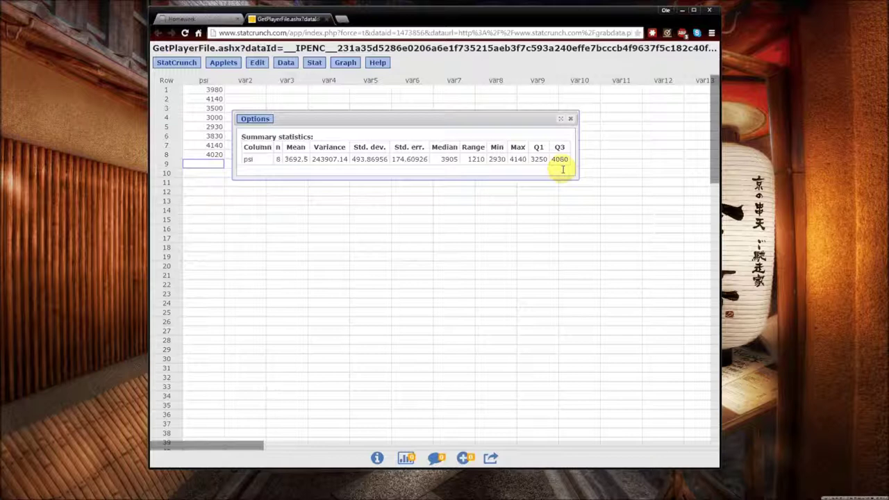
- Close the summary statistics results window, leaving the psi data table
left_click(570, 119)
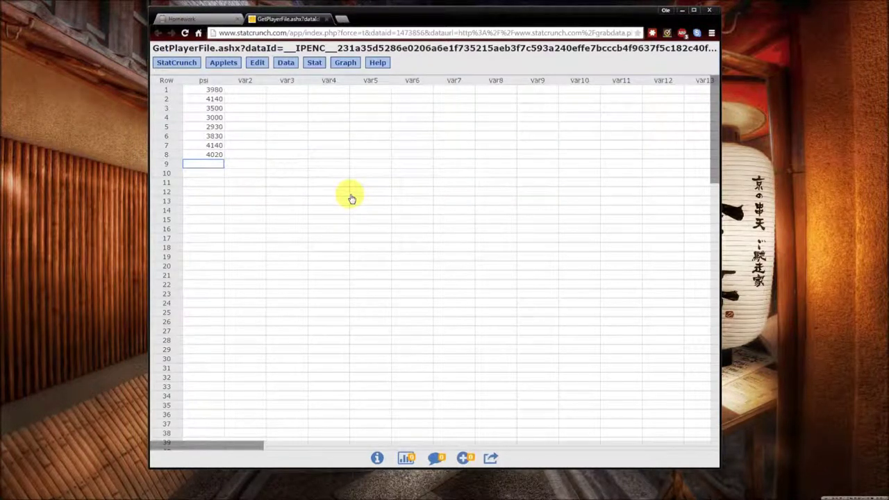